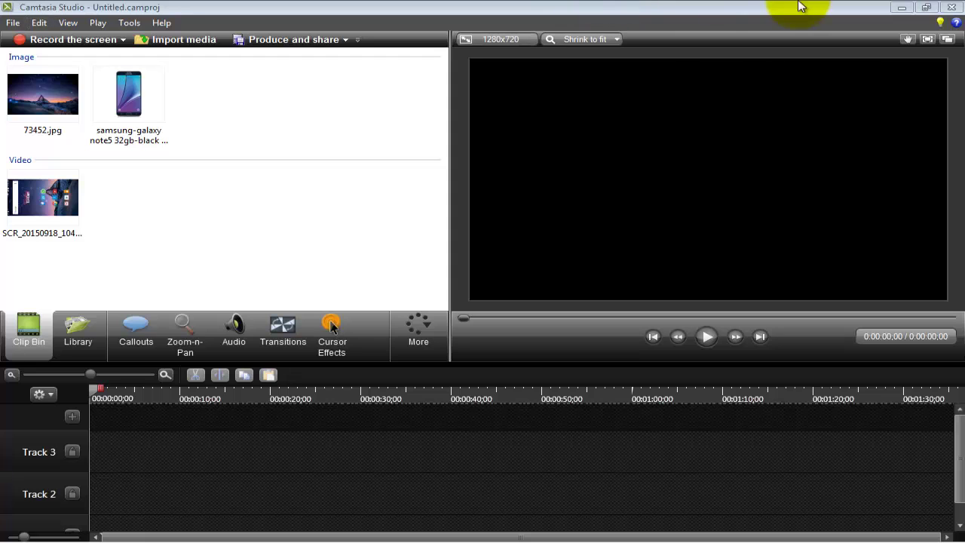
- Minimize Camtasia, then restore the 'Camtasia Studio - Untitled.camproj' window from the taskbar
left_click(905, 9)
mouse_move(905, 7)
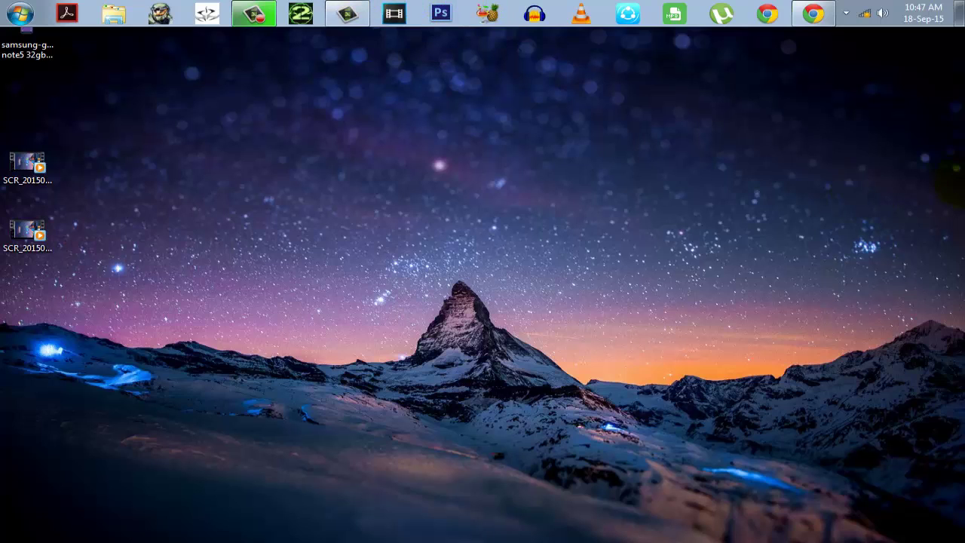
mouse_move(344, 7)
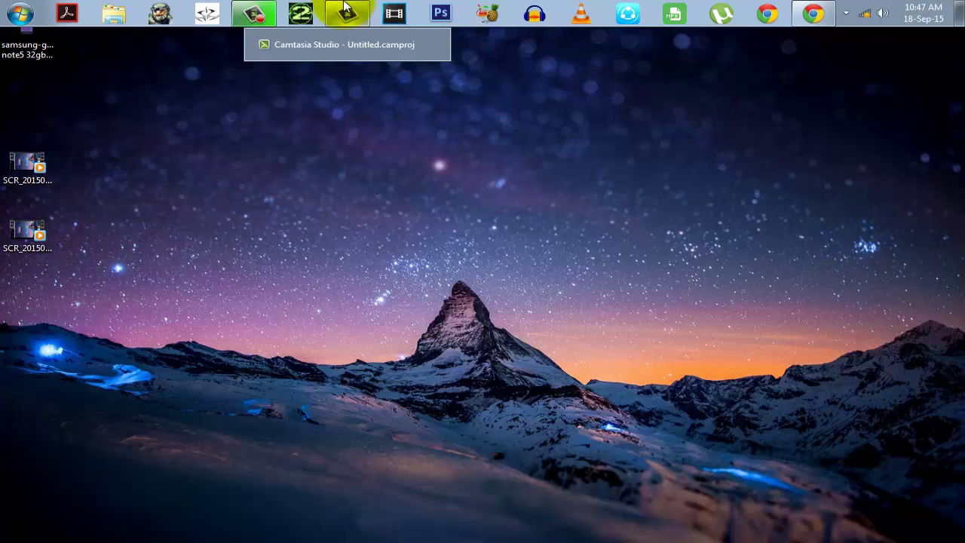
left_click(344, 8)
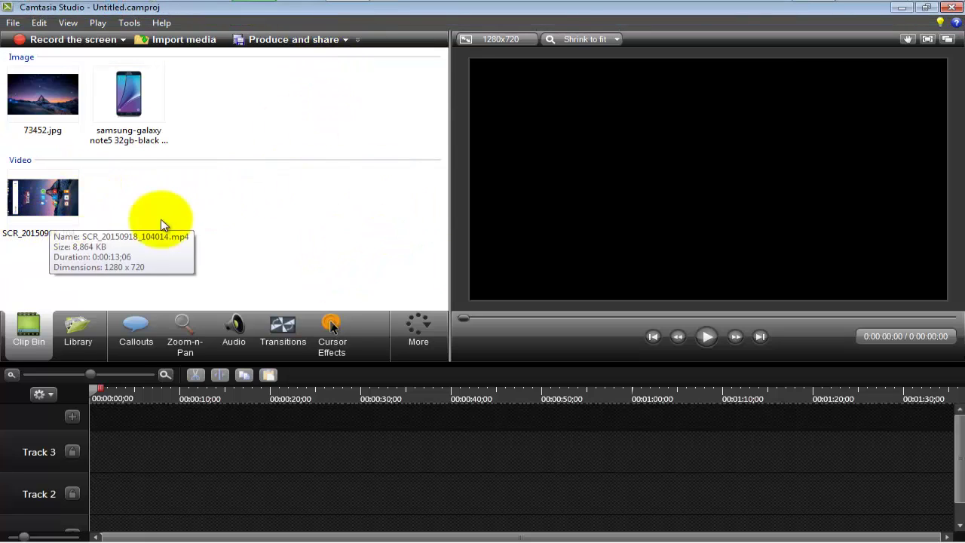
- Place the SCR_20150918 screen recording at the start of Track 2 and select it
left_click_drag(60, 194, 122, 511)
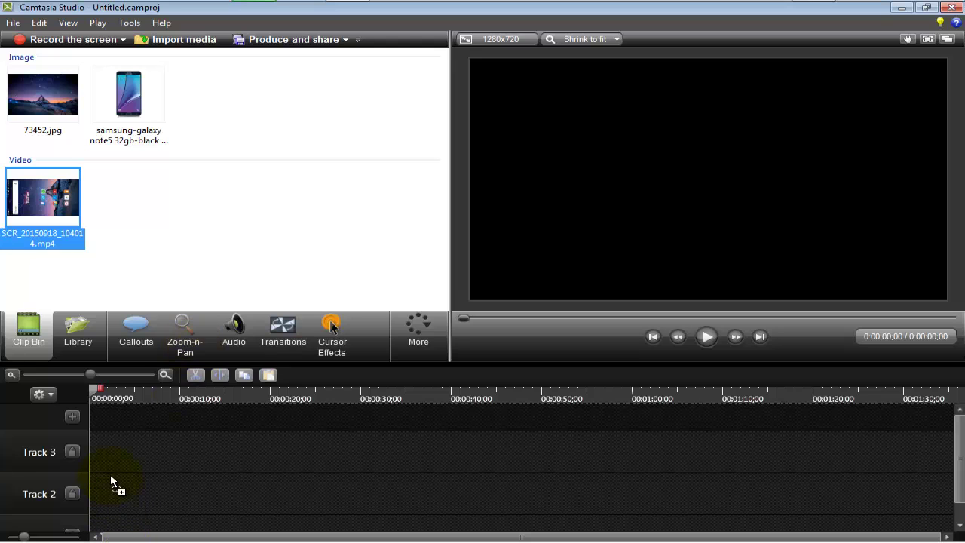
left_click_drag(111, 478, 111, 479)
left_click(123, 476)
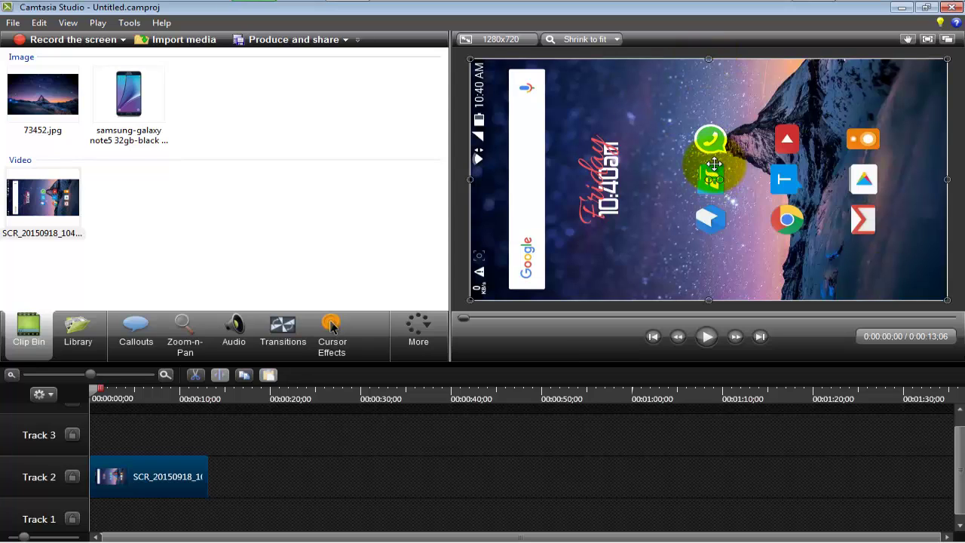
- Reposition the recording in the canvas and rotate it from sideways to upright
mouse_move(714, 173)
left_mouse_down()
mouse_move(724, 172)
mouse_move(715, 161)
left_mouse_up()
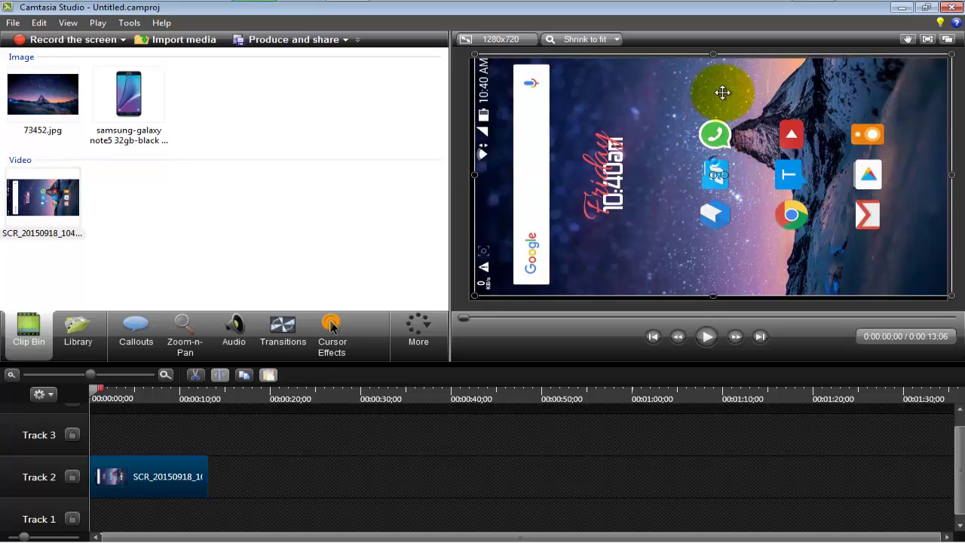
left_click_drag(722, 92, 718, 122)
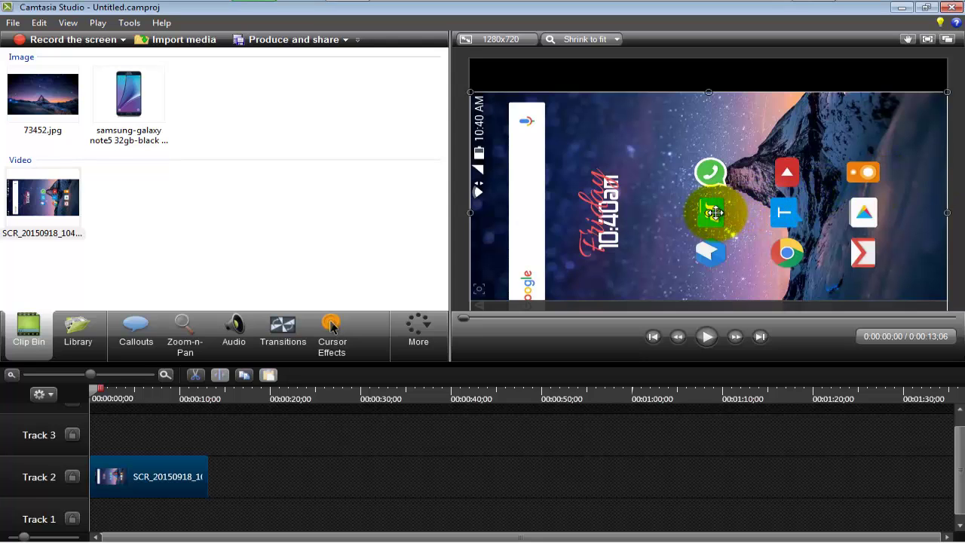
left_click_drag(714, 211, 709, 254)
- Resize and move the upright recording so the whole phone screen spans the canvas height, centred
left_click_drag(664, 225, 682, 34)
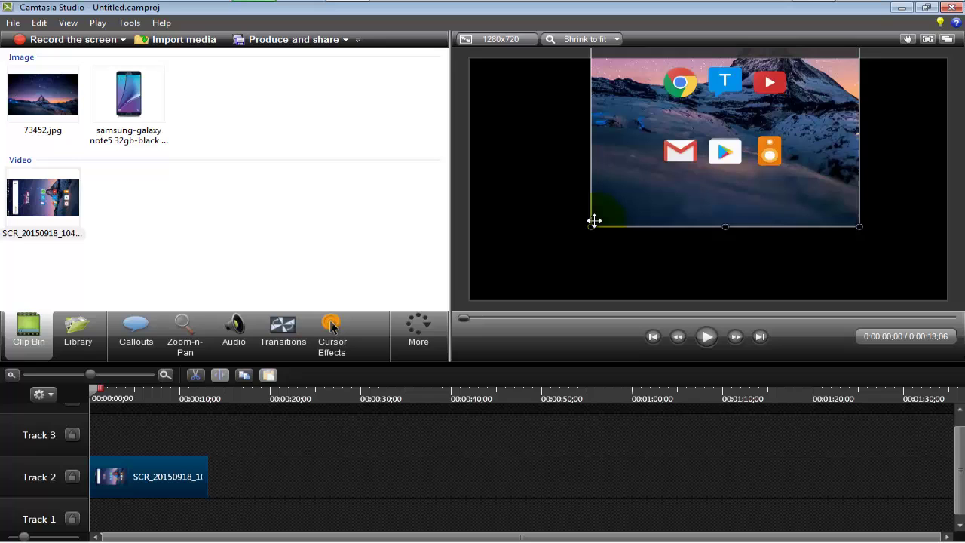
left_click_drag(592, 226, 654, 166)
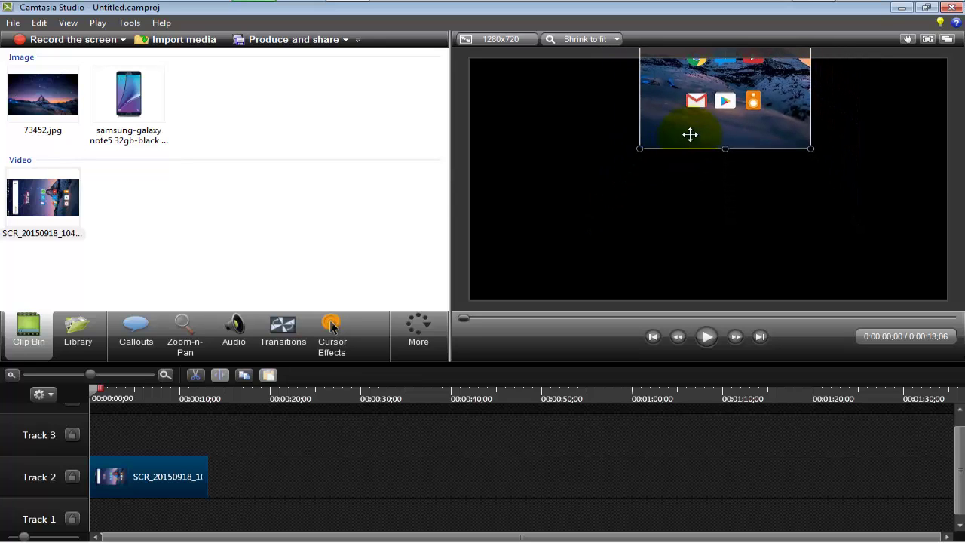
left_click_drag(690, 134, 685, 252)
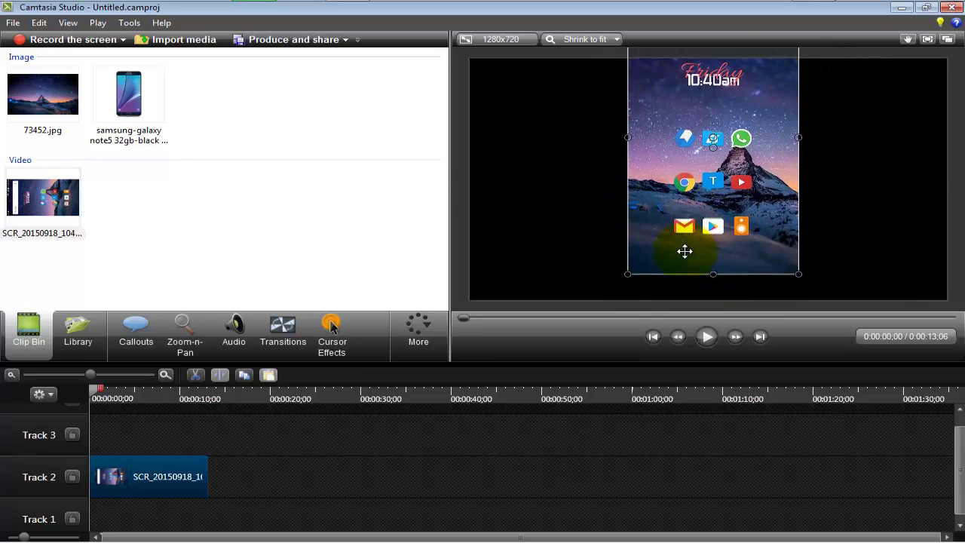
left_click_drag(625, 280, 666, 265)
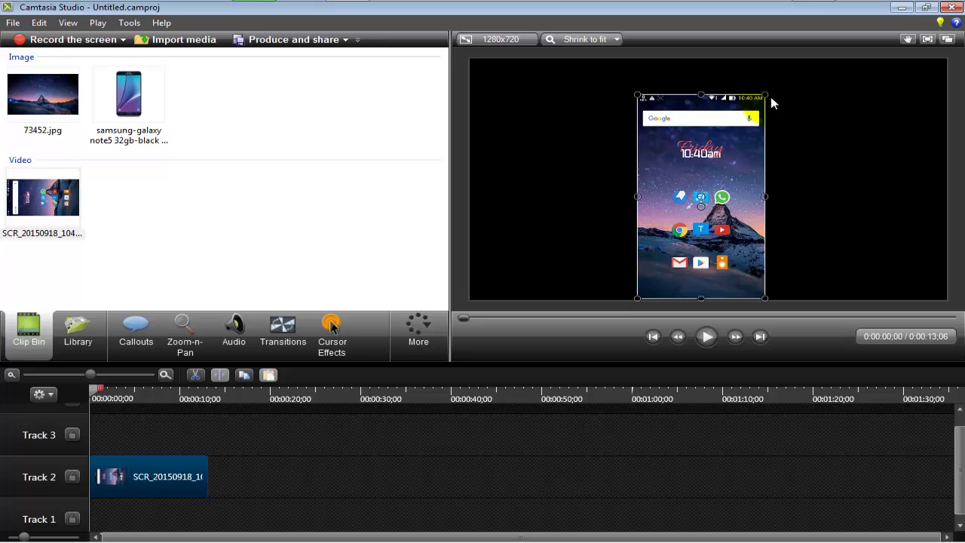
left_click_drag(766, 95, 779, 72)
left_click_drag(741, 125, 743, 108)
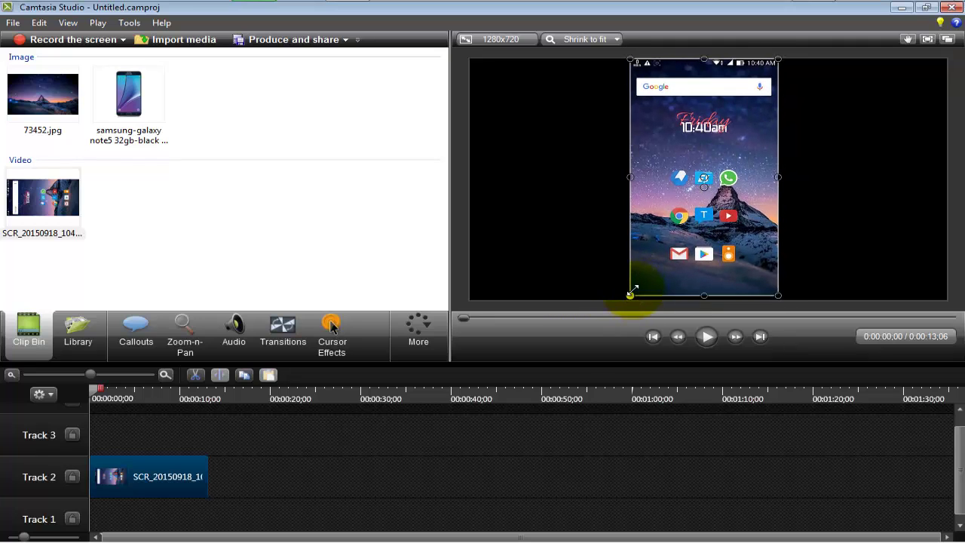
left_click_drag(630, 295, 628, 297)
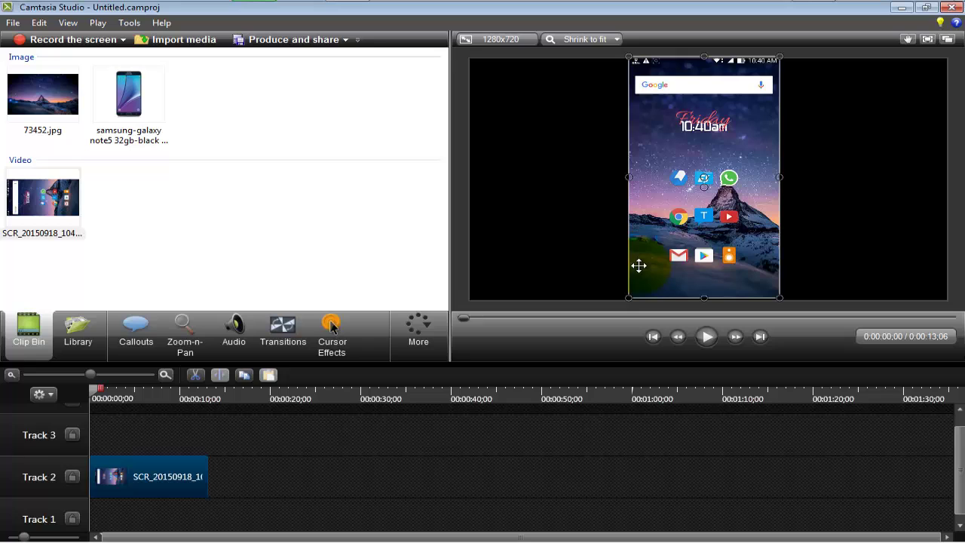
left_click(561, 257)
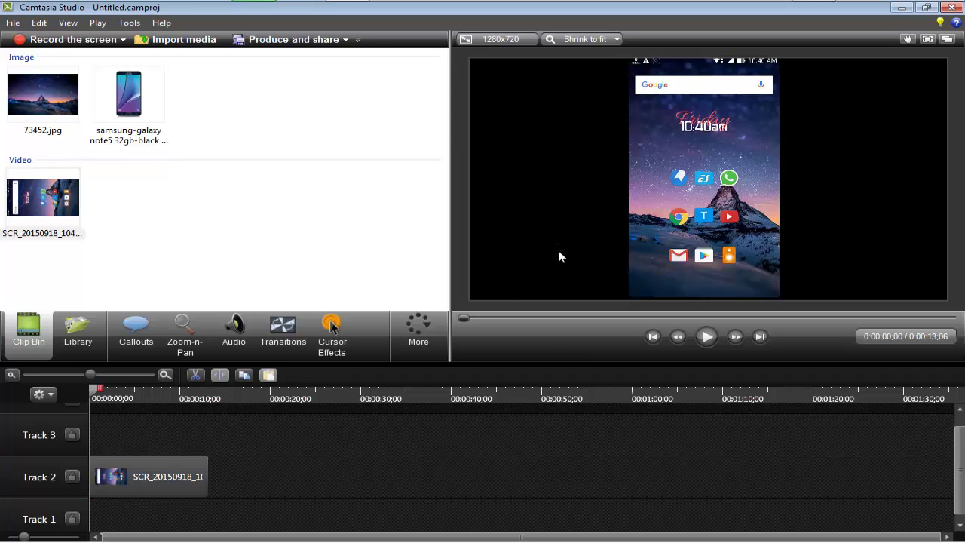
left_click(706, 344)
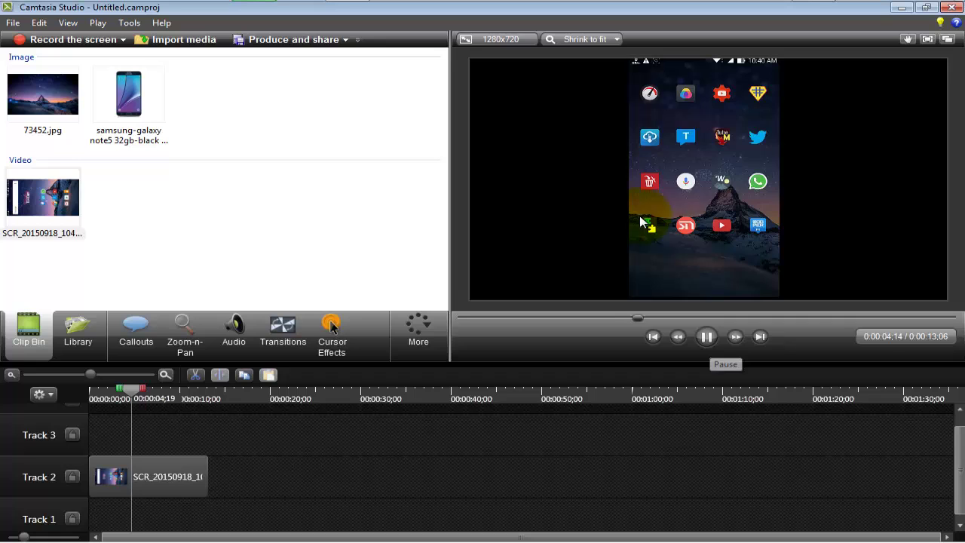
left_click(706, 339)
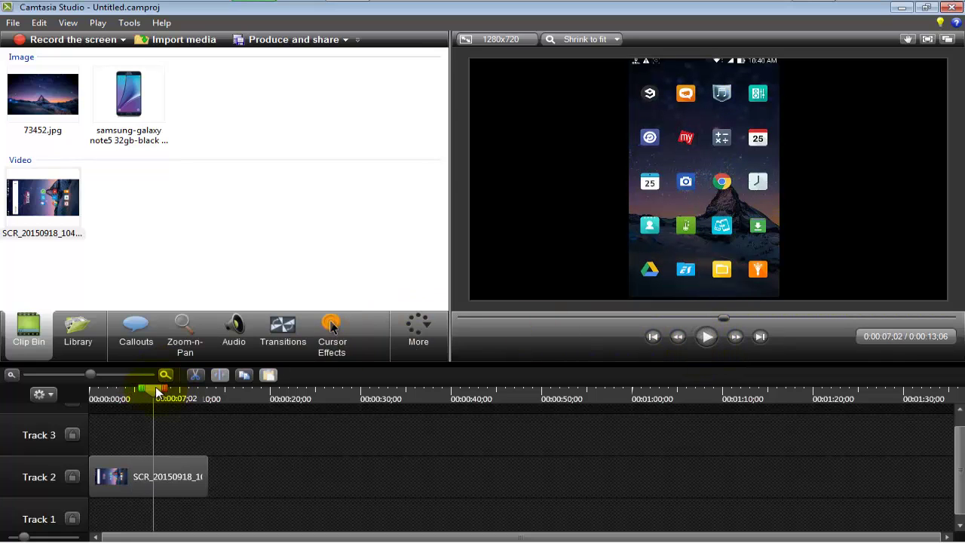
left_click_drag(157, 392, 83, 378)
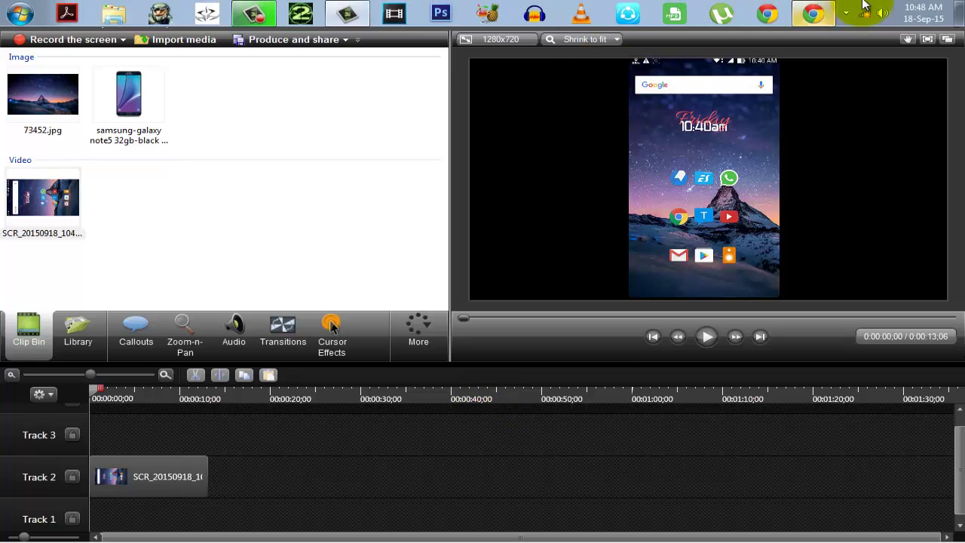
left_click(815, 12)
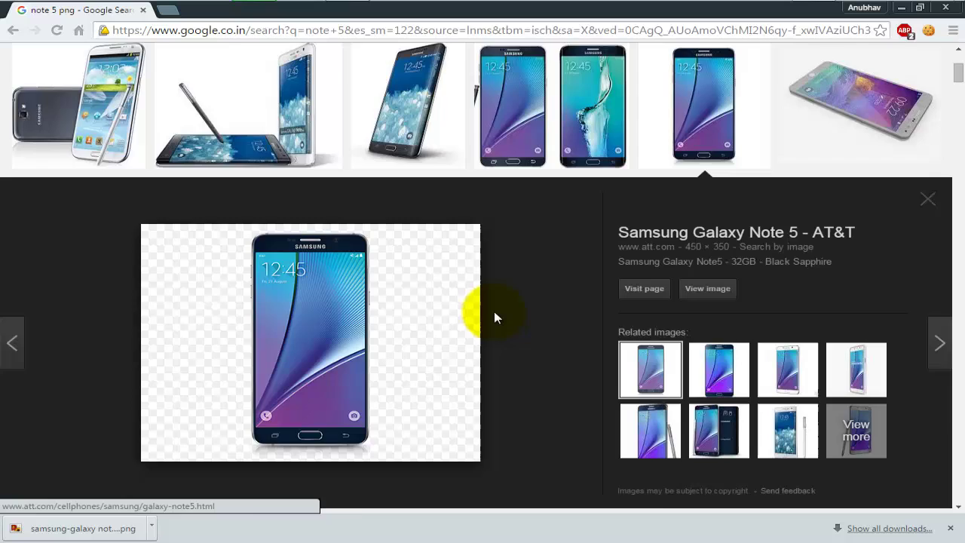
scroll(495, 318, "up", 3)
left_click_drag(241, 61, 17, 60)
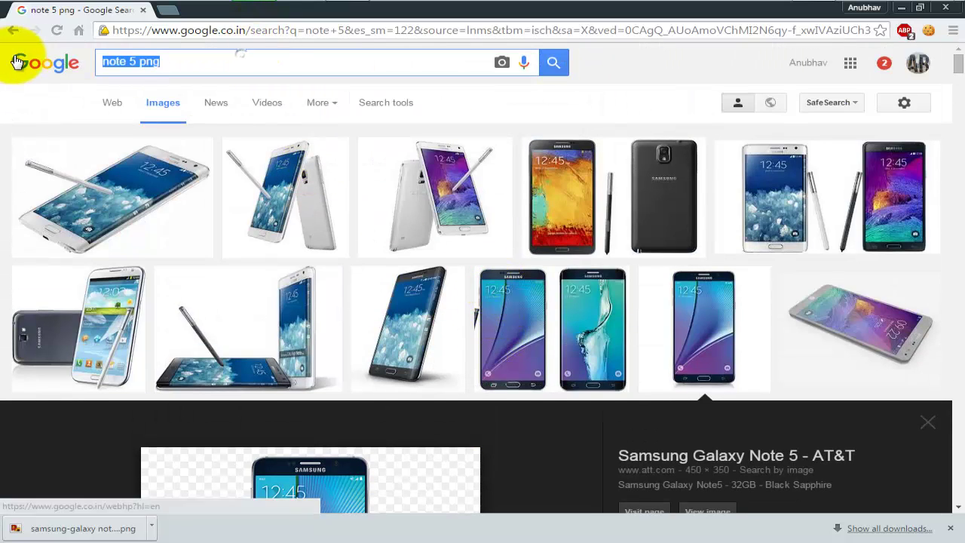
scroll(259, 173, "down", 5)
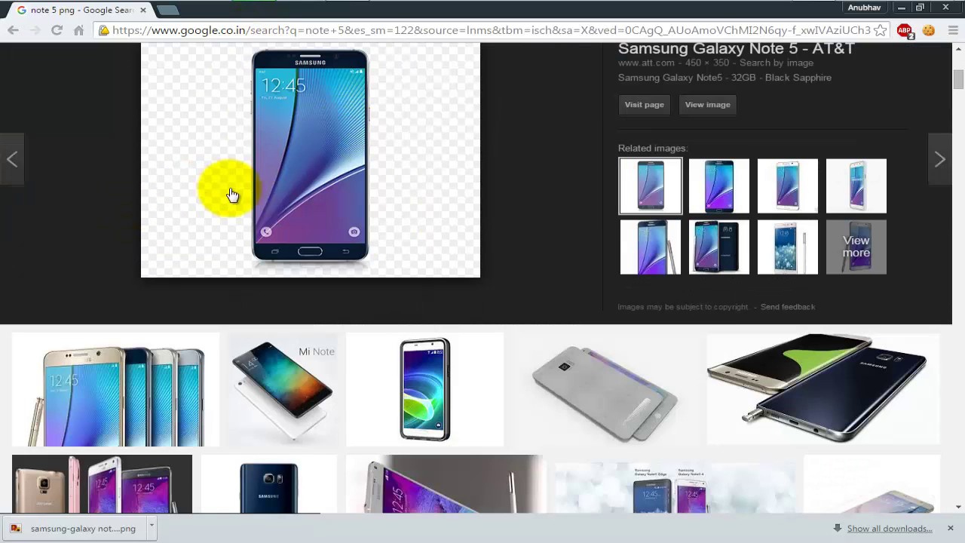
scroll(232, 196, "up", 2)
right_click(287, 268)
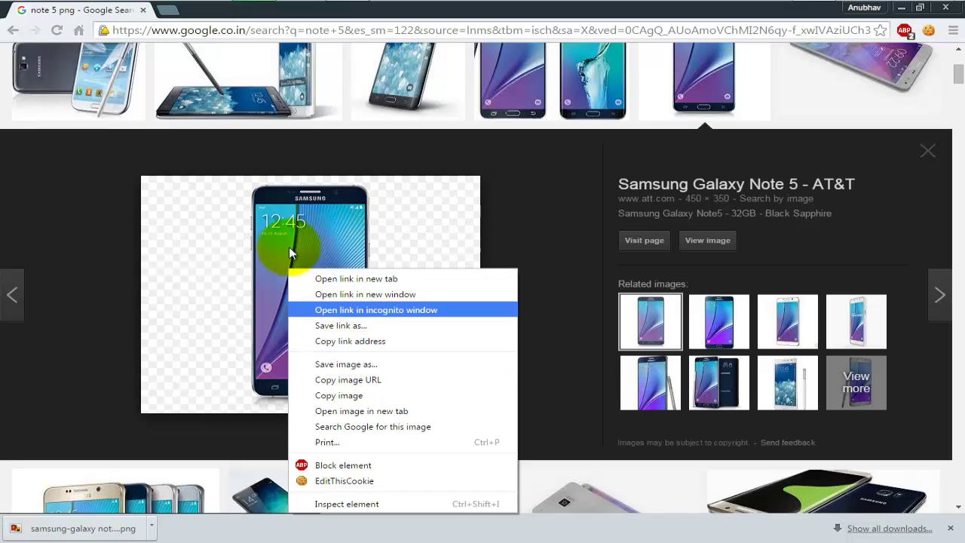
mouse_move(264, 4)
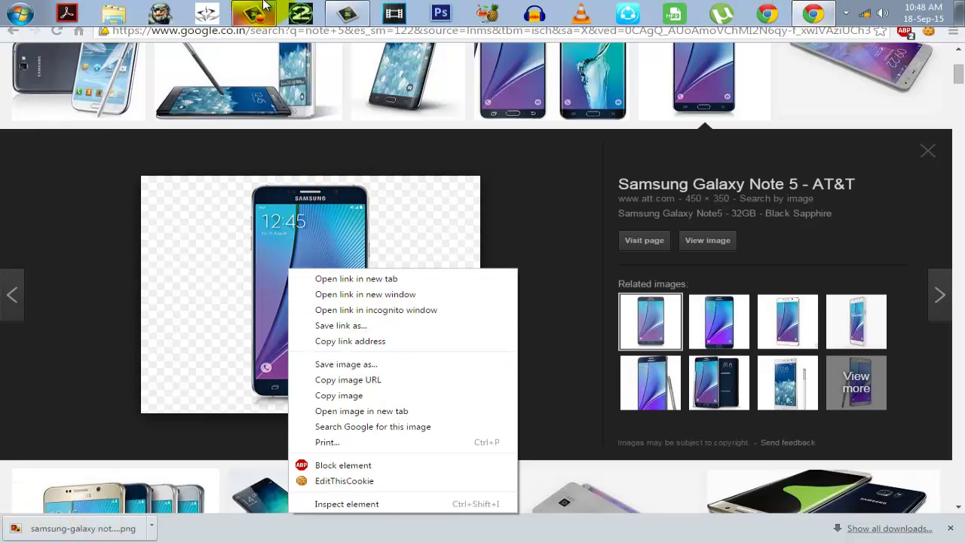
left_click(302, 13)
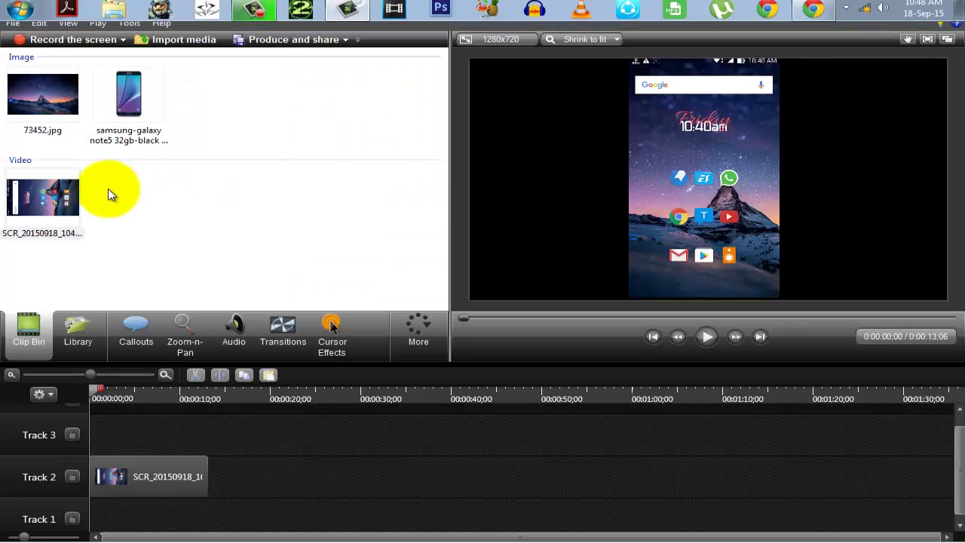
- Add the Note 5 phone image, enlarge it to canvas height, and lift the recording to a new track
left_click(129, 102)
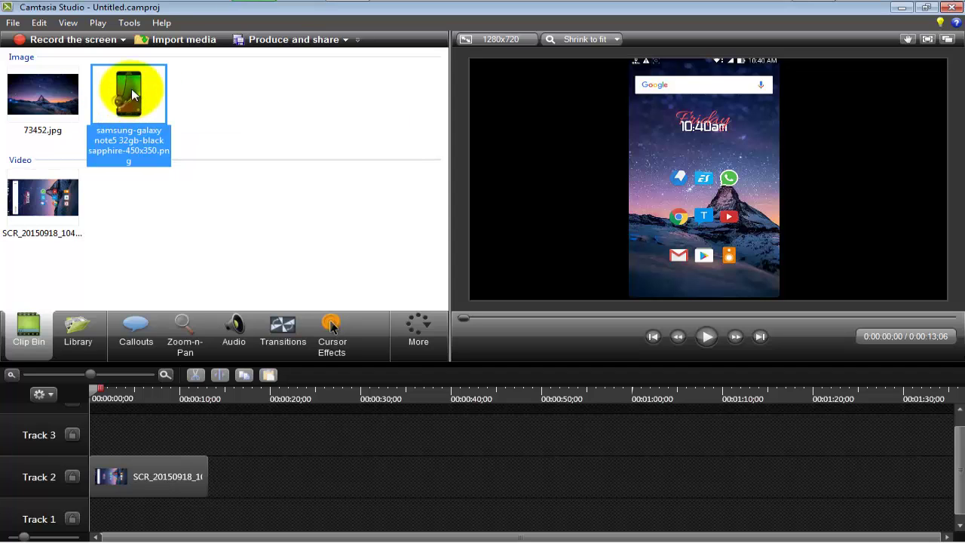
left_click_drag(132, 94, 112, 445)
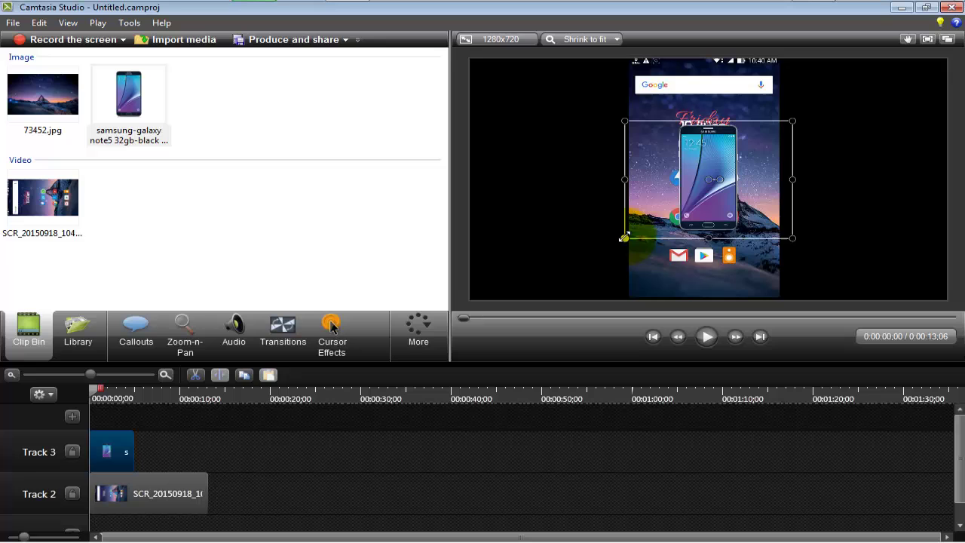
left_click_drag(625, 238, 546, 304)
left_click_drag(166, 499, 166, 418)
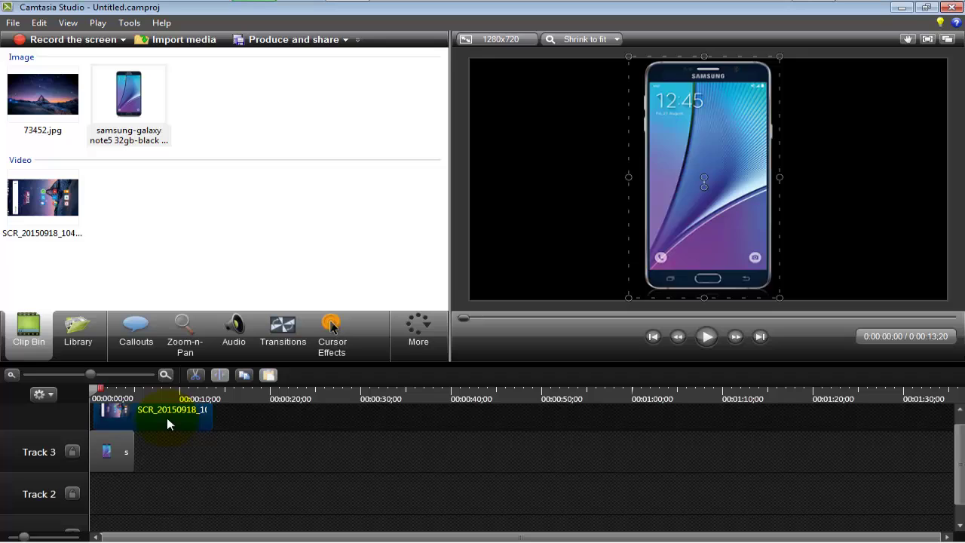
- Put the phone image on Track 2 and the screen recording on Track 3 above it
left_click_drag(126, 441, 129, 500)
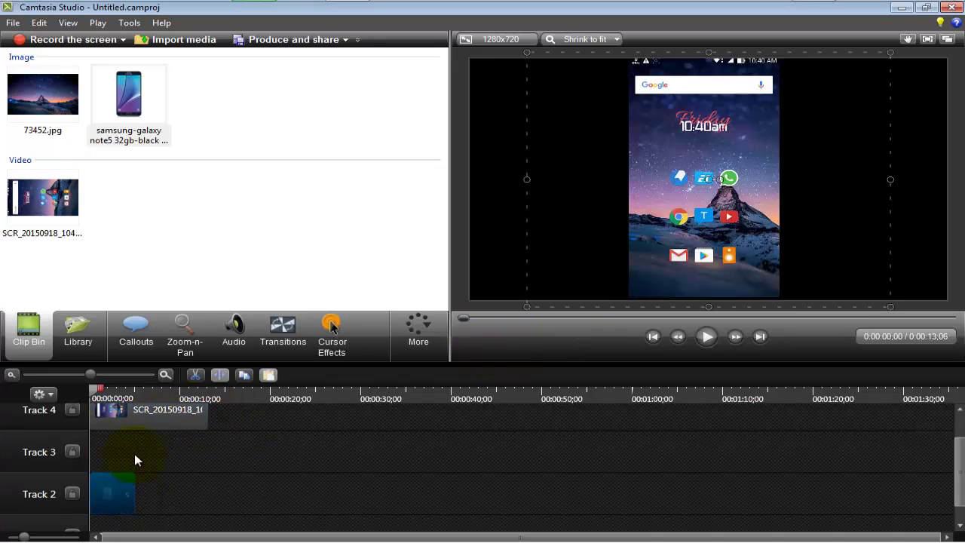
left_click_drag(143, 419, 158, 445)
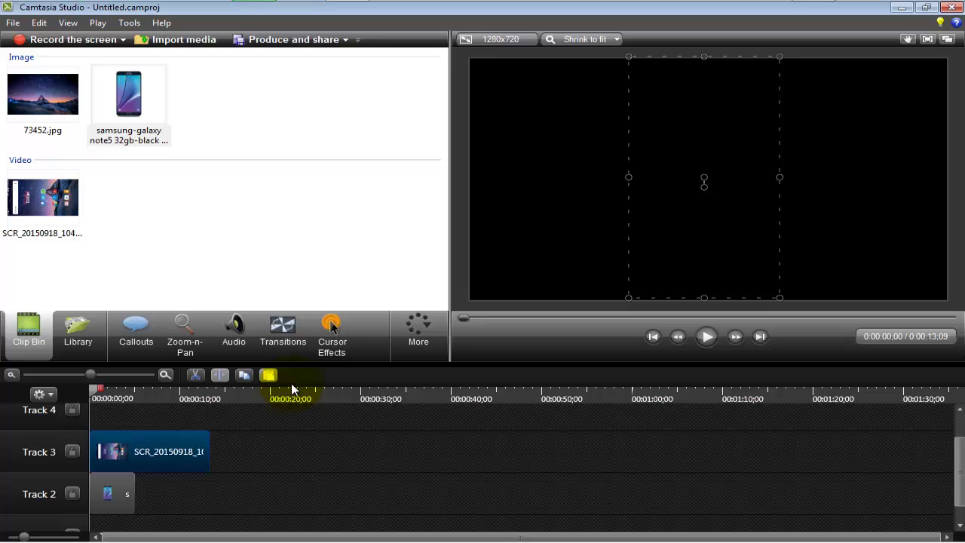
left_click(133, 438)
left_click(121, 457)
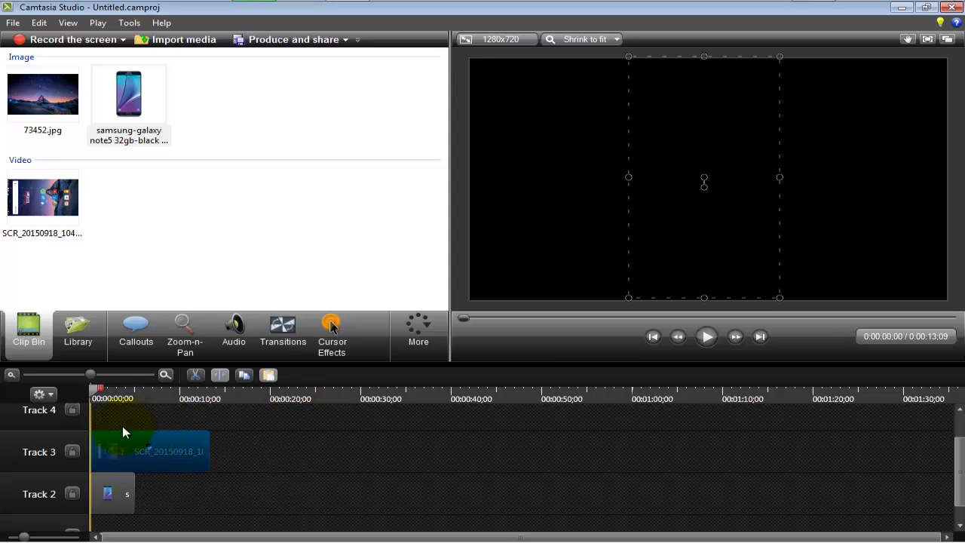
left_click(108, 391)
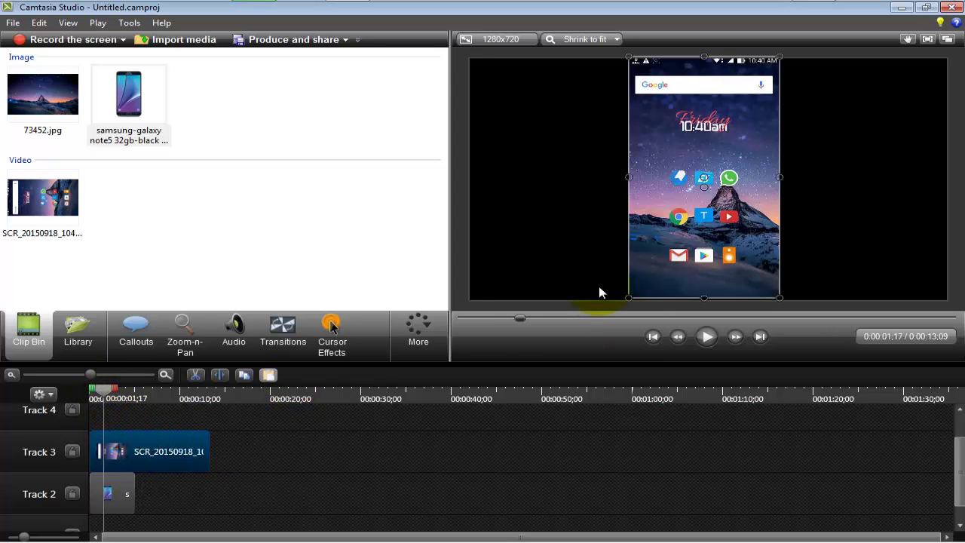
- Shrink the recording to fit inside the phone frame, then enlarge it slightly to fill the screen
left_click_drag(629, 295, 653, 268)
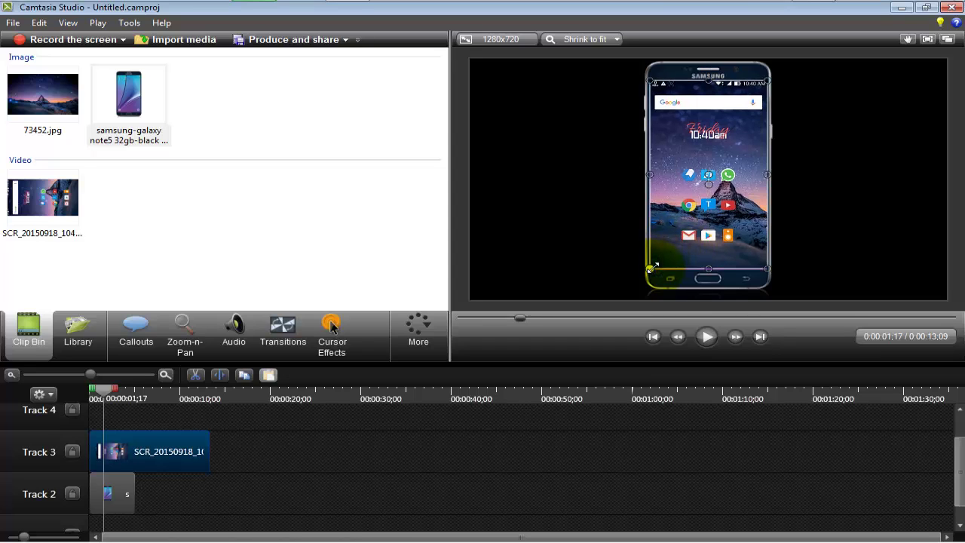
left_click(533, 220)
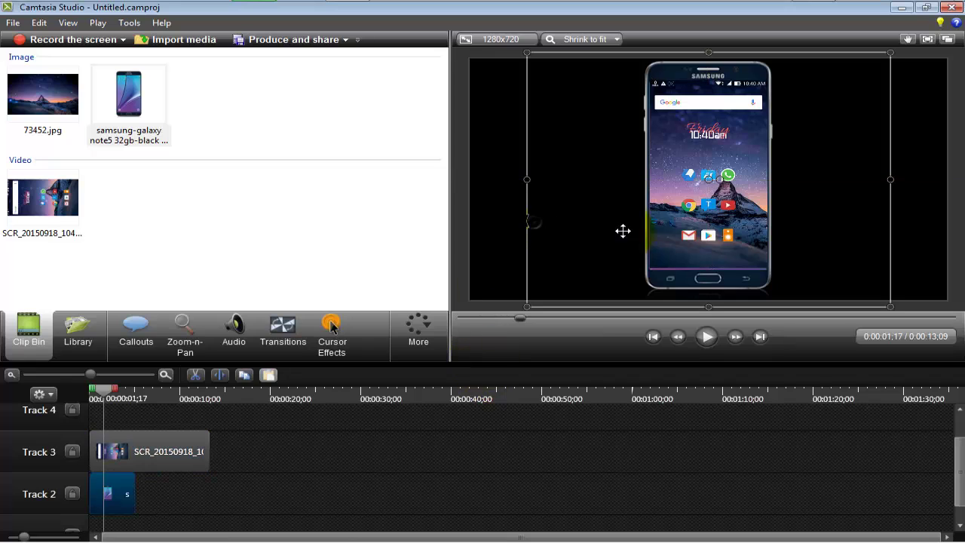
left_click(674, 240)
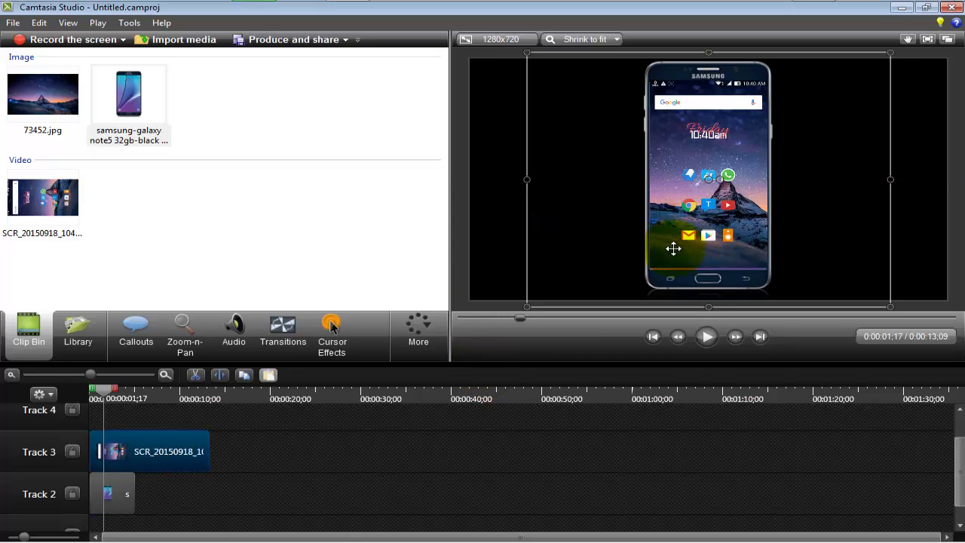
left_click_drag(649, 269, 652, 264)
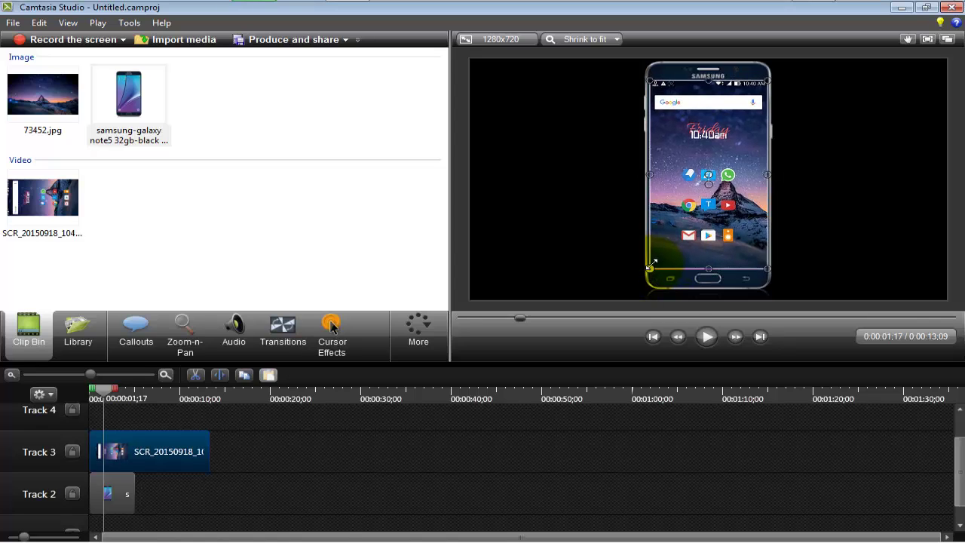
- Nudge the recording slightly down and check its alignment against the phone image
left_click(601, 262)
left_click_drag(669, 241, 669, 242)
left_click(553, 234)
left_click(443, 231)
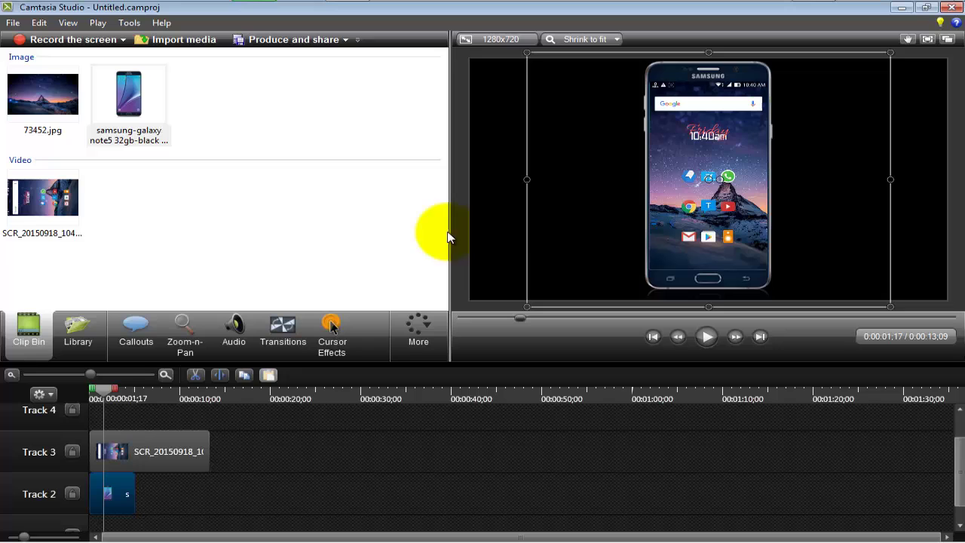
left_click(696, 260)
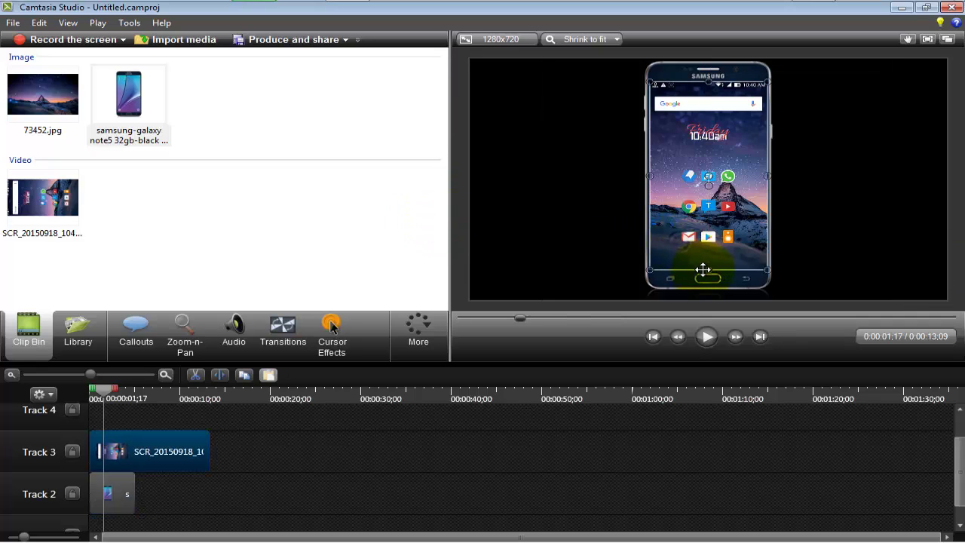
left_click(593, 269)
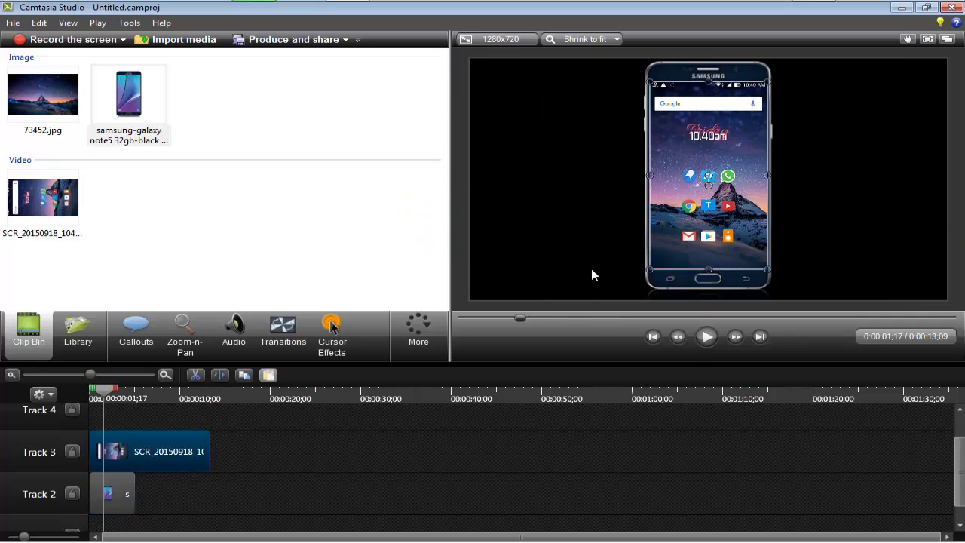
left_click(648, 270)
left_click(697, 263)
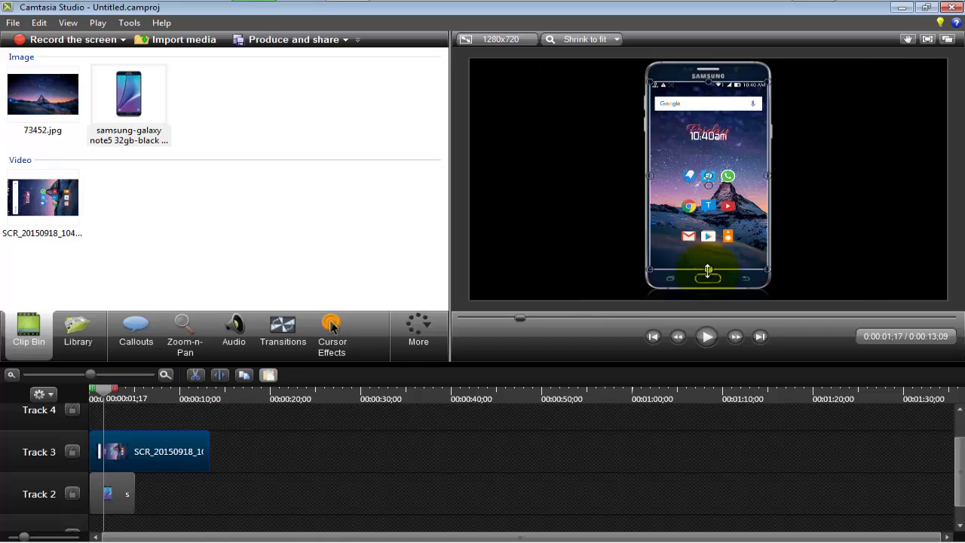
left_click(584, 250)
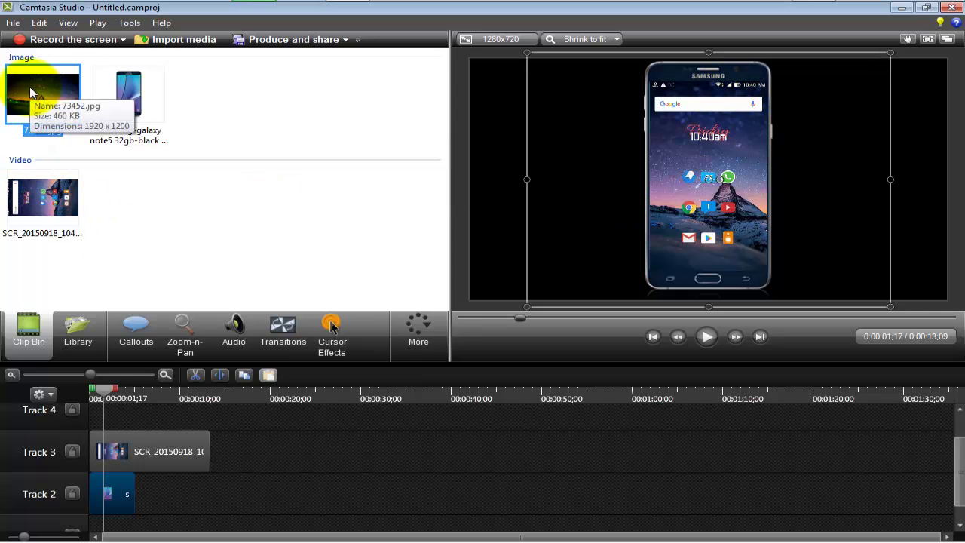
- Add 73452.jpg as a full-canvas Track 1 background, lengthening it to 00:00:12;12 and the phone clip to 00:00:11;22
left_click_drag(31, 88, 120, 530)
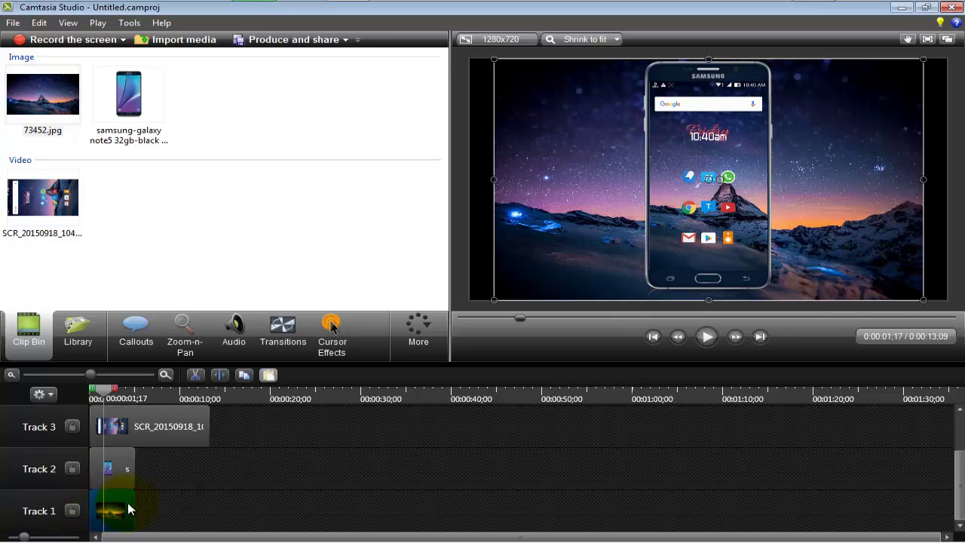
left_click_drag(133, 507, 209, 498)
left_click_drag(132, 464, 225, 460)
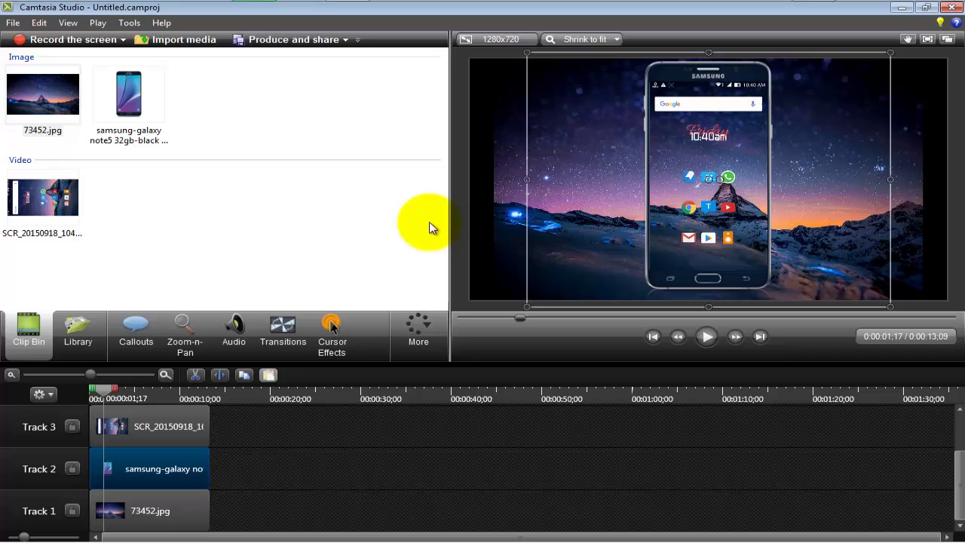
left_click(190, 526)
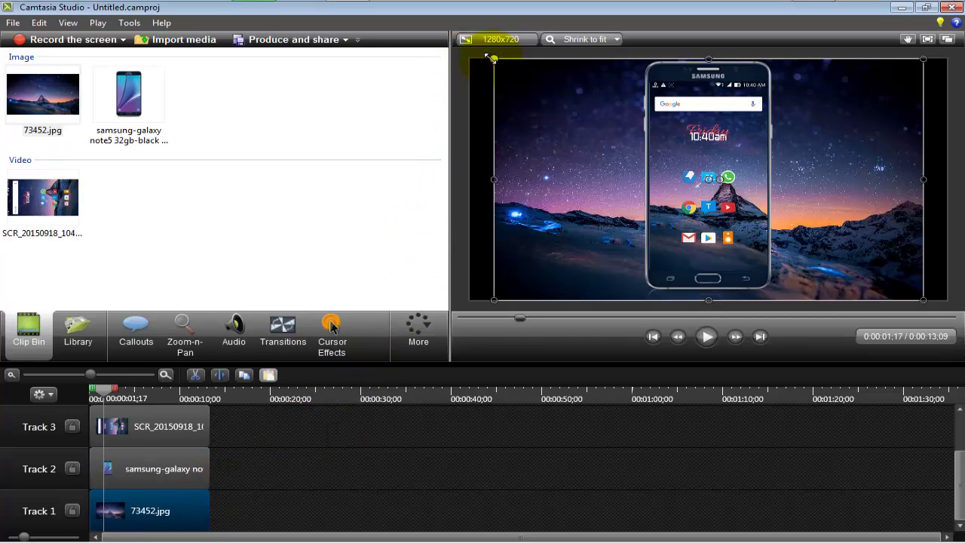
left_click_drag(481, 57, 451, 49)
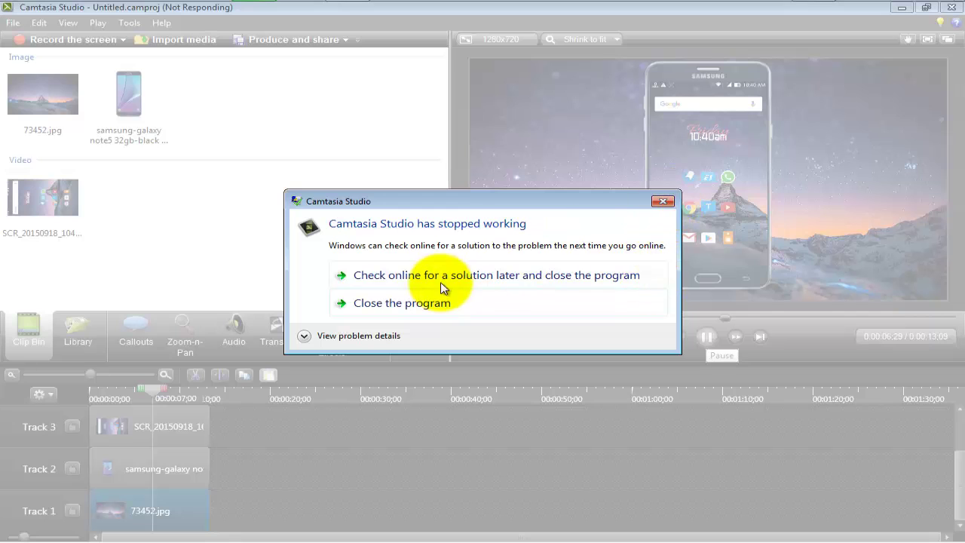
- Dismiss the crash message by closing the crashed Camtasia Studio
left_click_drag(470, 194, 460, 152)
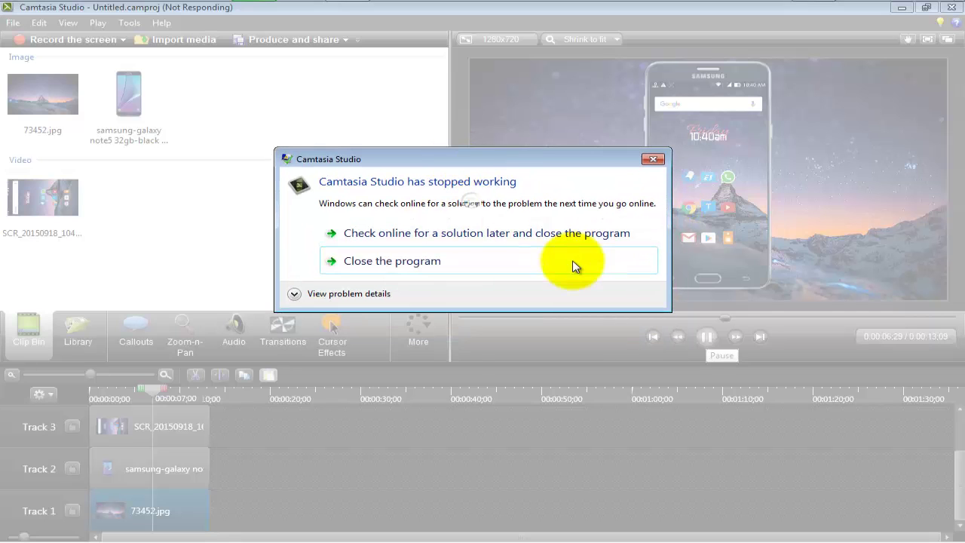
left_click(504, 257)
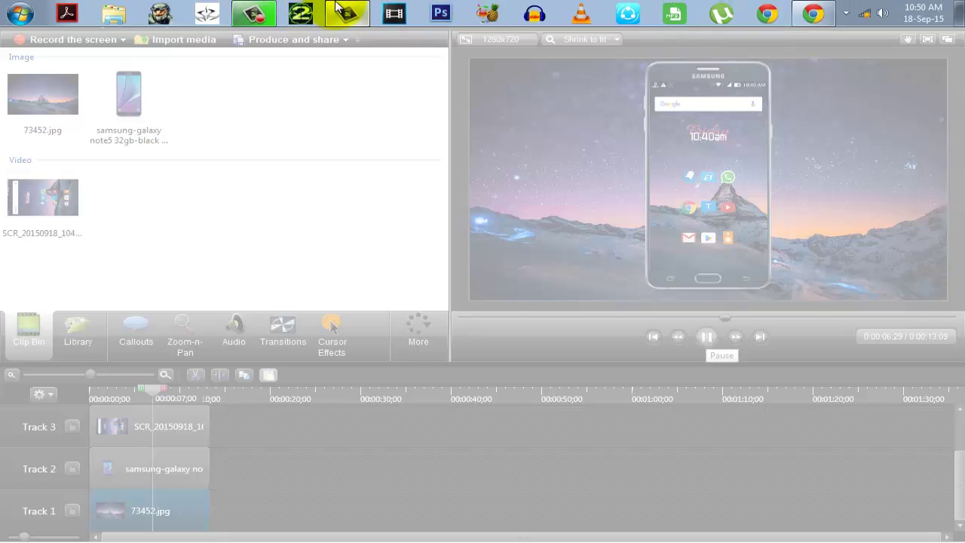
left_click(346, 22)
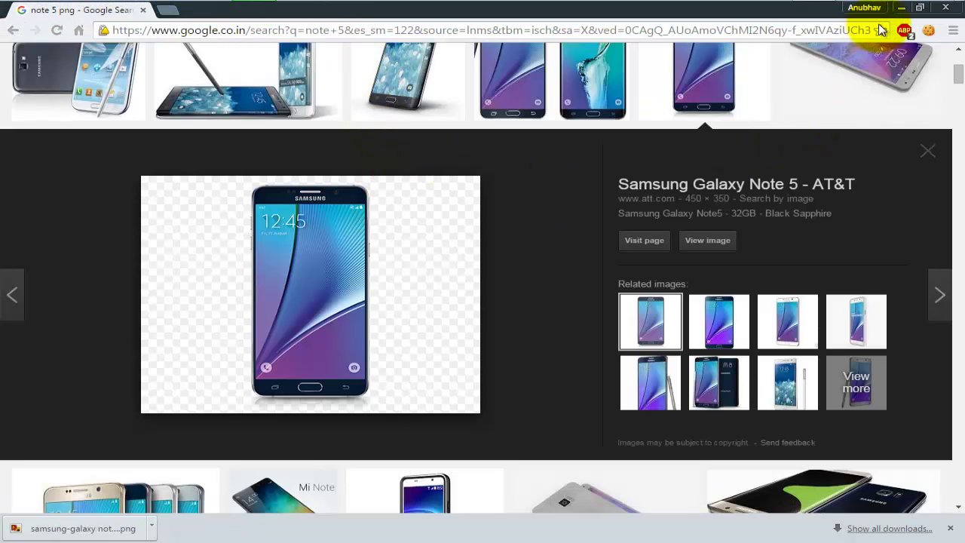
- Show the desktop and rearrange the three screen-recording files in the left column
key("super+d")
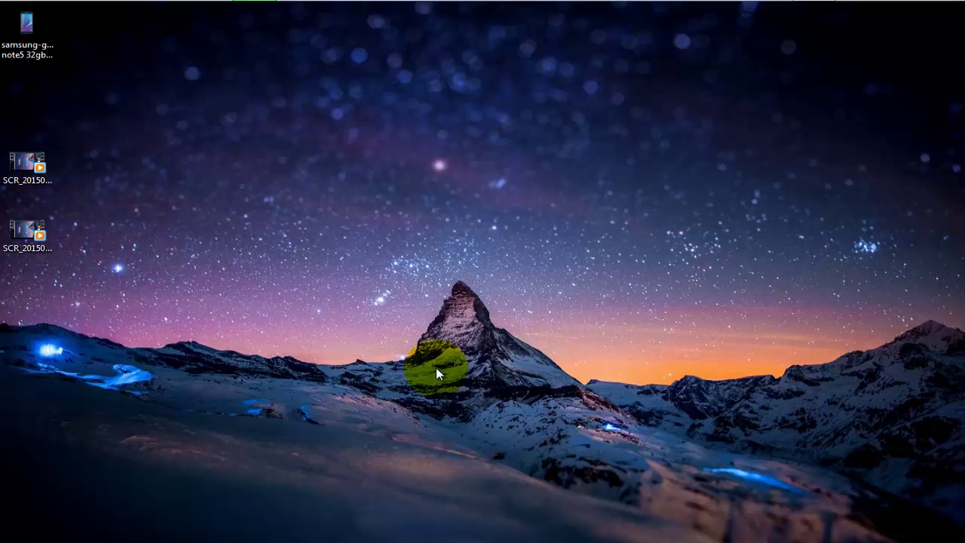
left_click_drag(100, 441, 47, 112)
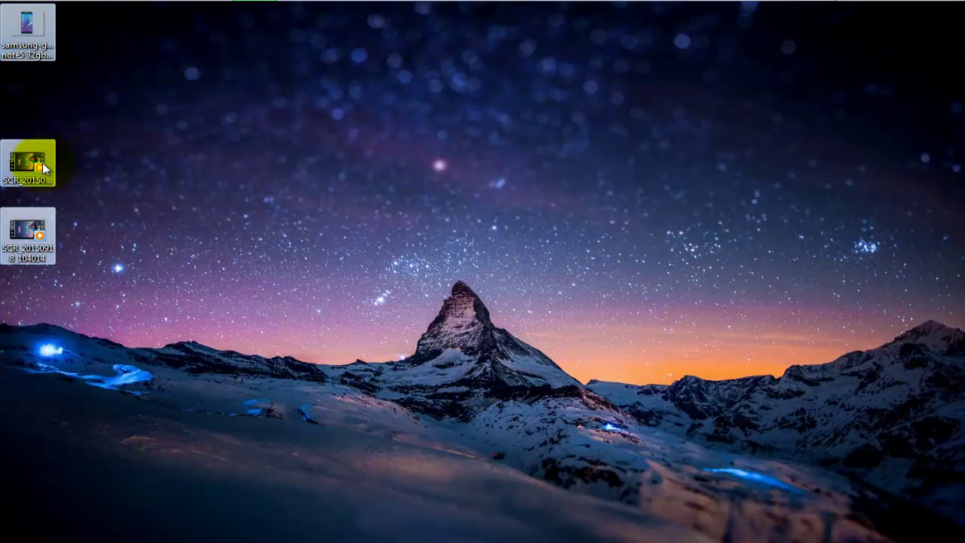
left_click_drag(43, 162, 258, 97)
left_click(260, 96)
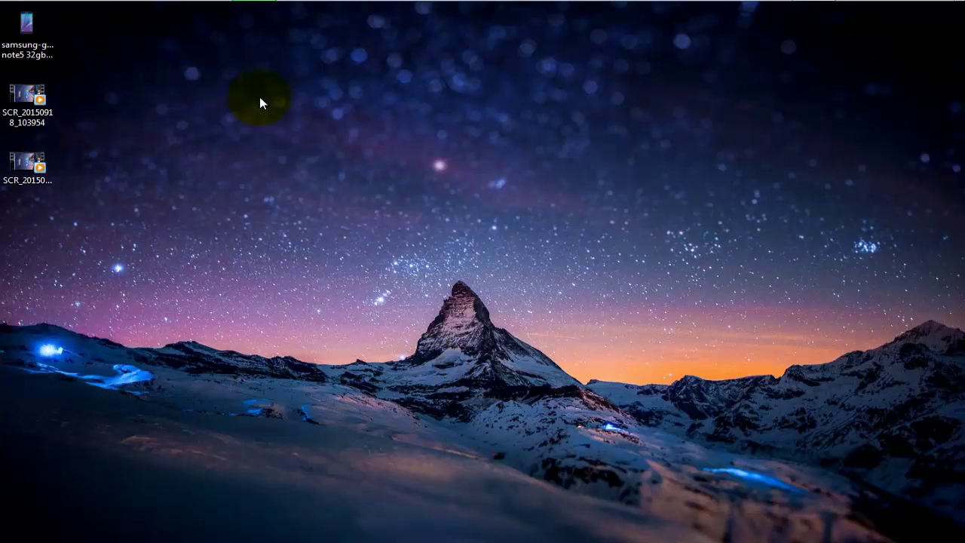